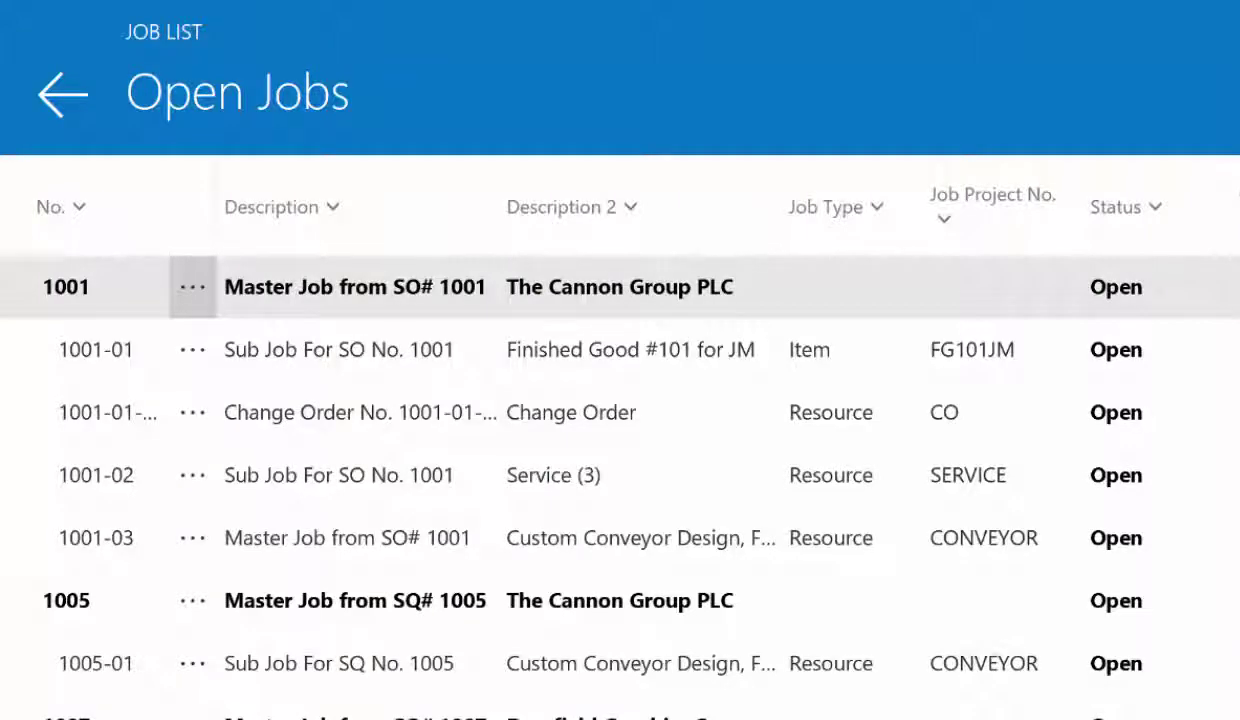
- Open the job card of the Generator Repair job 3010-01 from the open jobs list
{"action": "scroll", "coordinate": [620, 470], "scroll_direction": "down", "scroll_amount": 6}
{"action": "scroll", "coordinate": [620, 430], "scroll_direction": "down", "scroll_amount": 4}
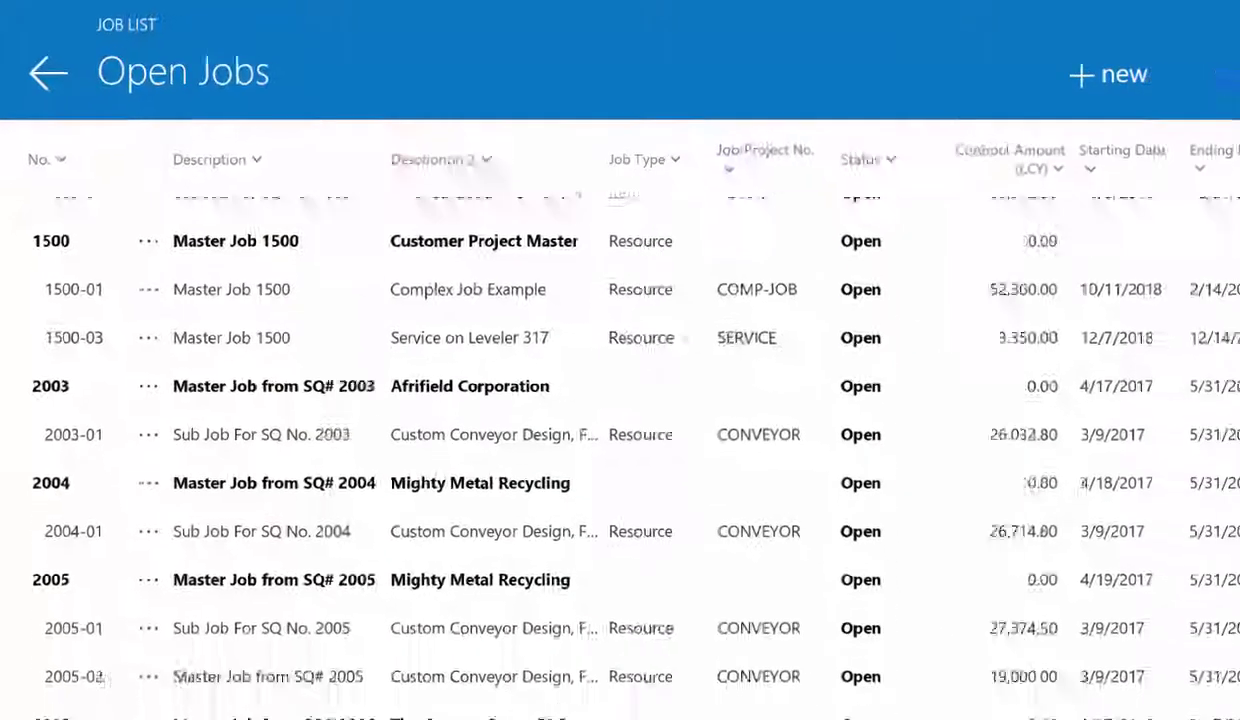
{"action": "scroll", "coordinate": [620, 430], "scroll_direction": "up", "scroll_amount": 3}
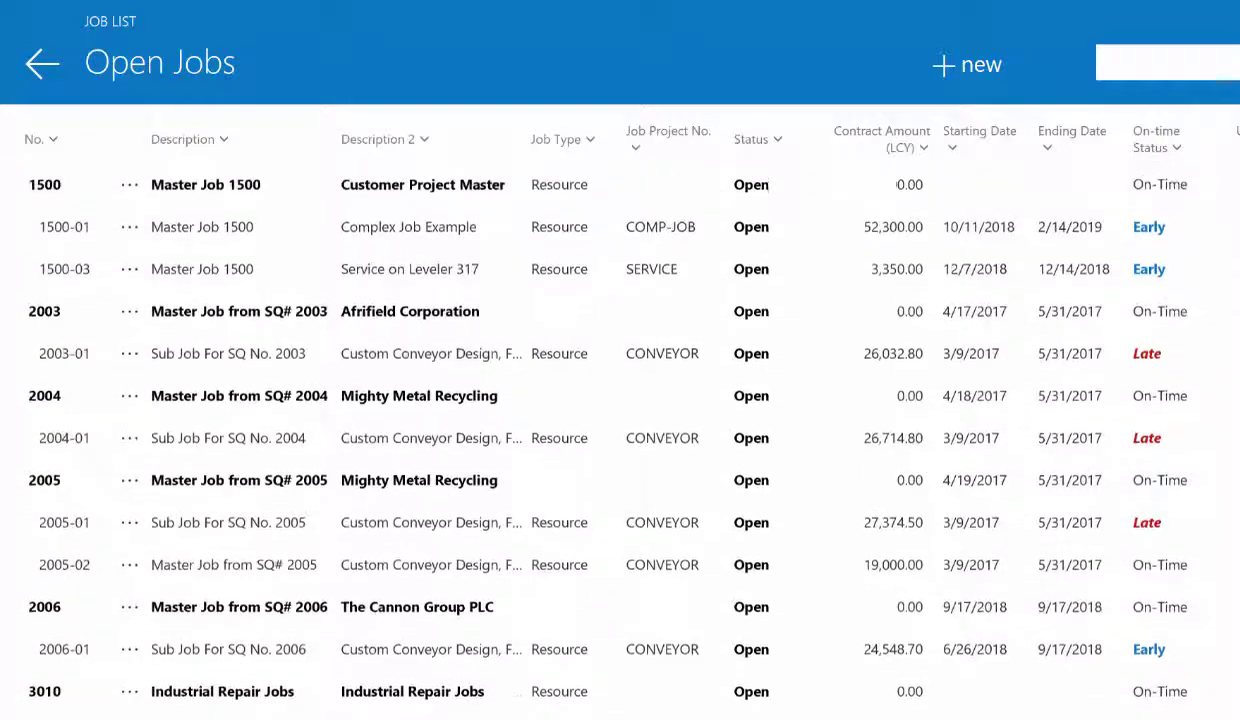
{"action": "scroll", "coordinate": [620, 430], "scroll_direction": "down", "scroll_amount": 2}
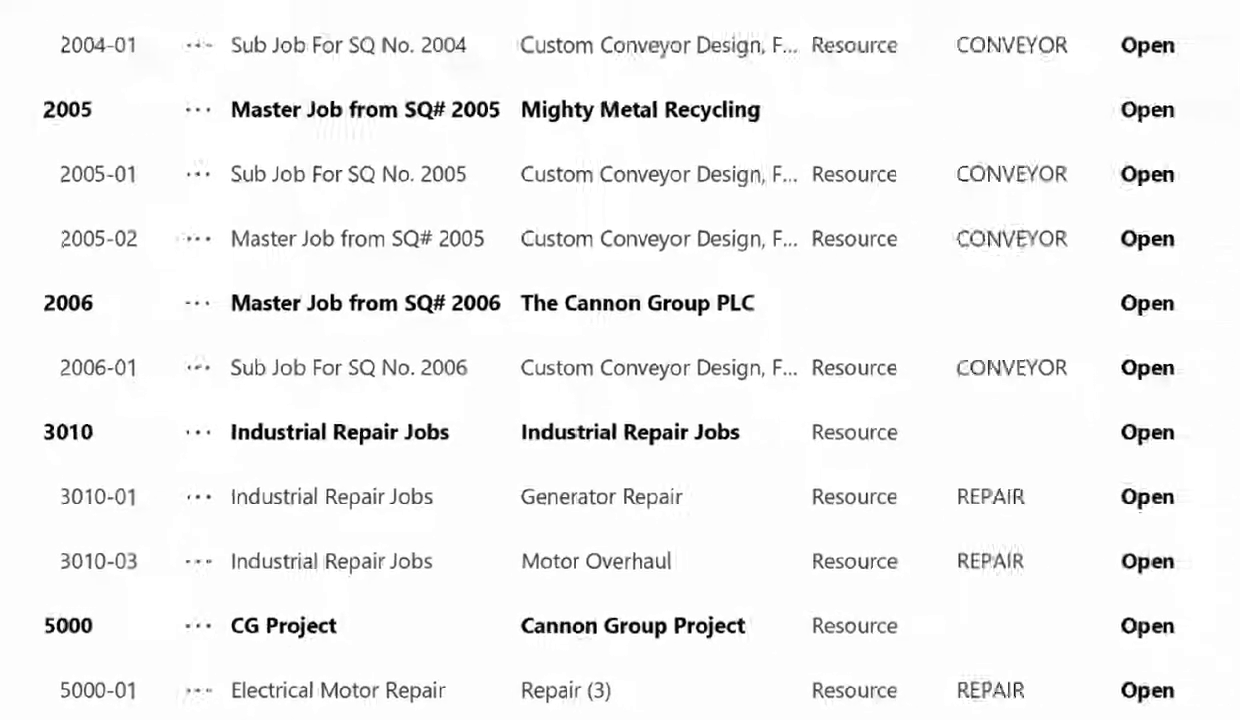
{"action": "left_click", "coordinate": [678, 468]}
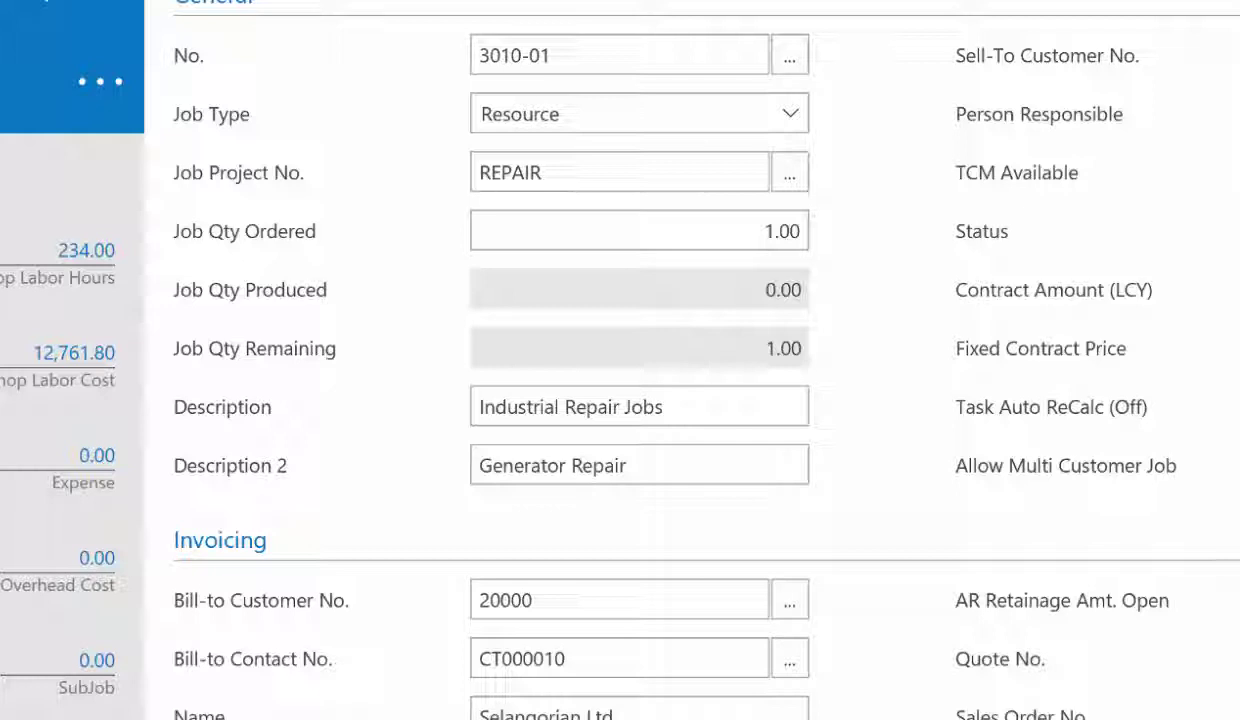
- Open the job's estimating page and review the planning lines of the Tear Down, Inspection, Assembly and Repair tasks
{"action": "left_click", "coordinate": [100, 81]}
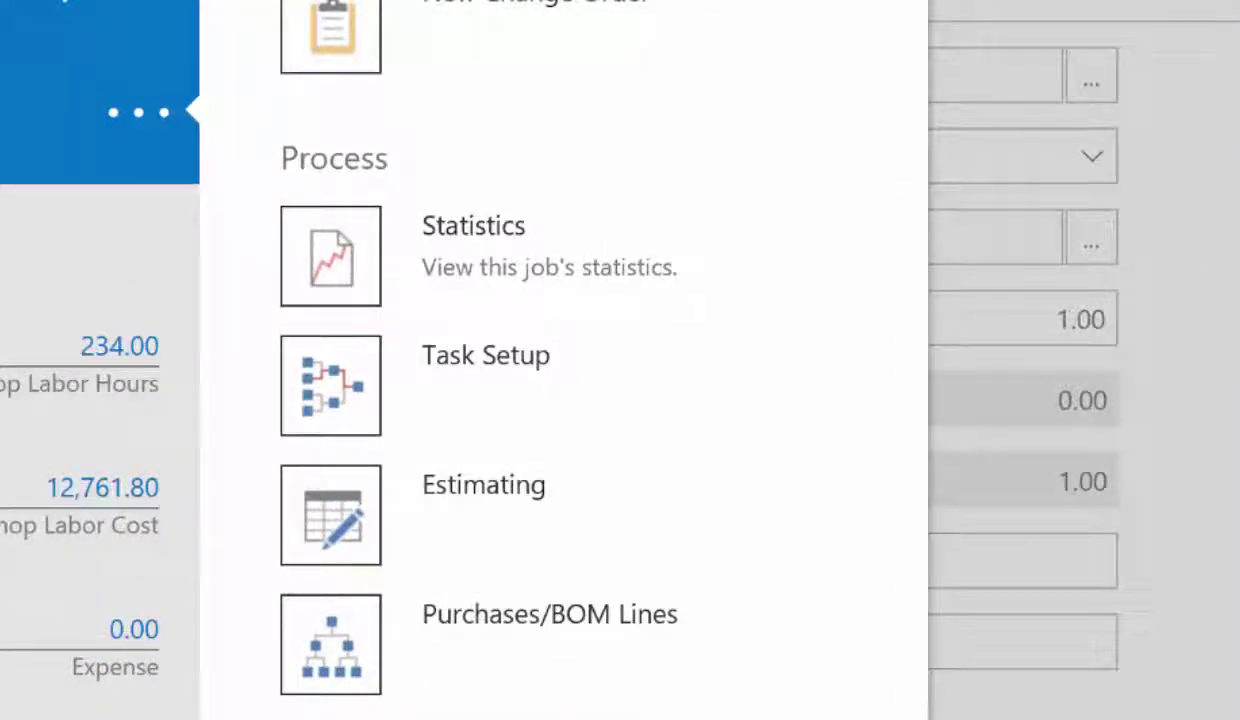
{"action": "left_click", "coordinate": [500, 490]}
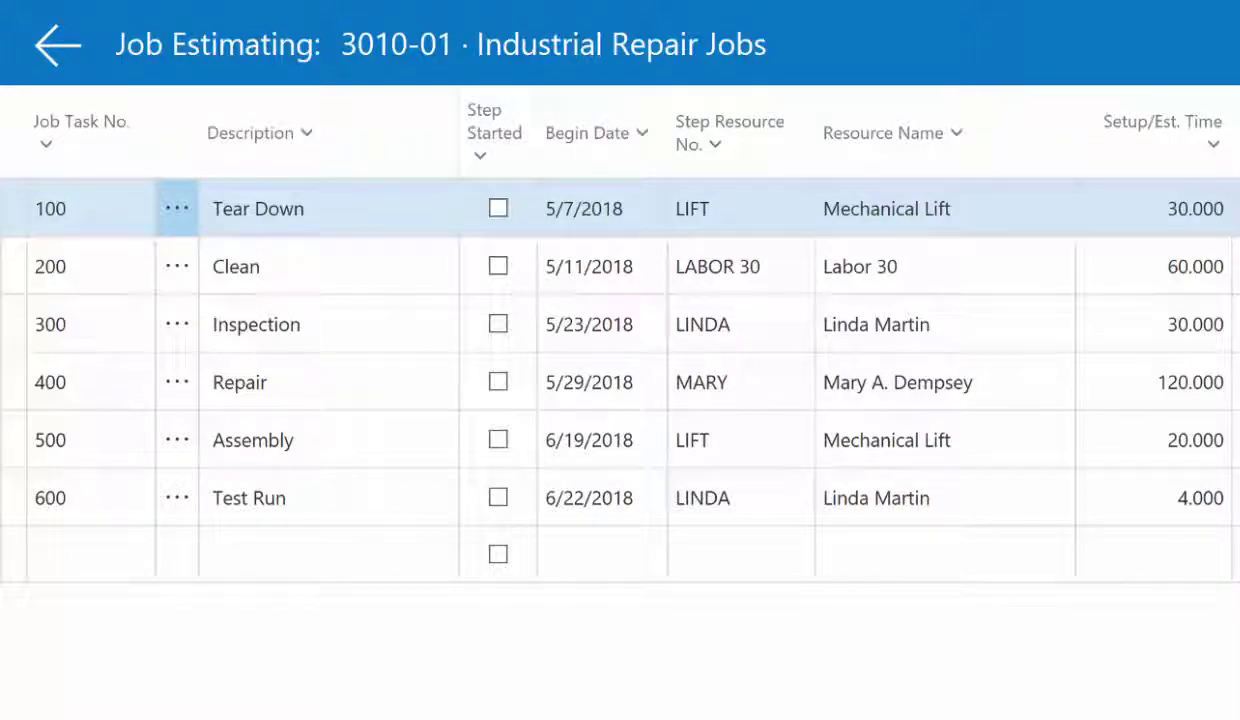
{"action": "left_click", "coordinate": [258, 209]}
{"action": "left_click", "coordinate": [256, 324]}
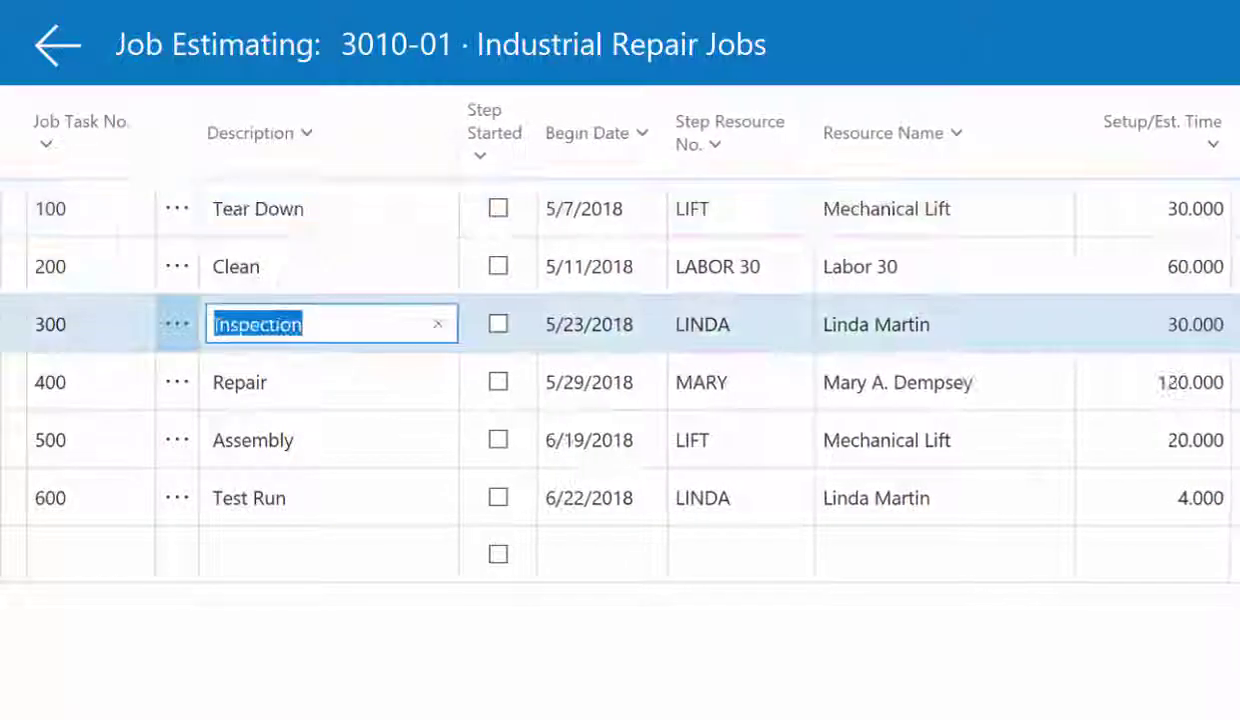
{"action": "left_click", "coordinate": [245, 382]}
{"action": "left_click", "coordinate": [230, 396]}
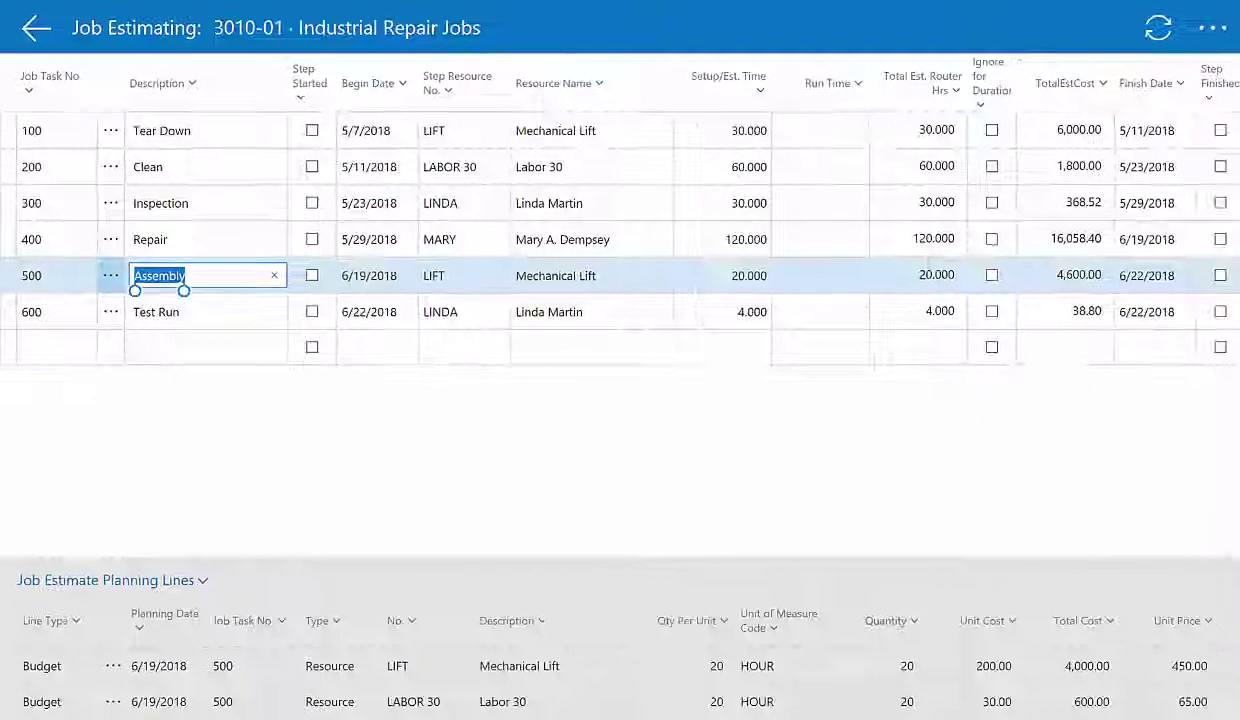
{"action": "left_click", "coordinate": [192, 240]}
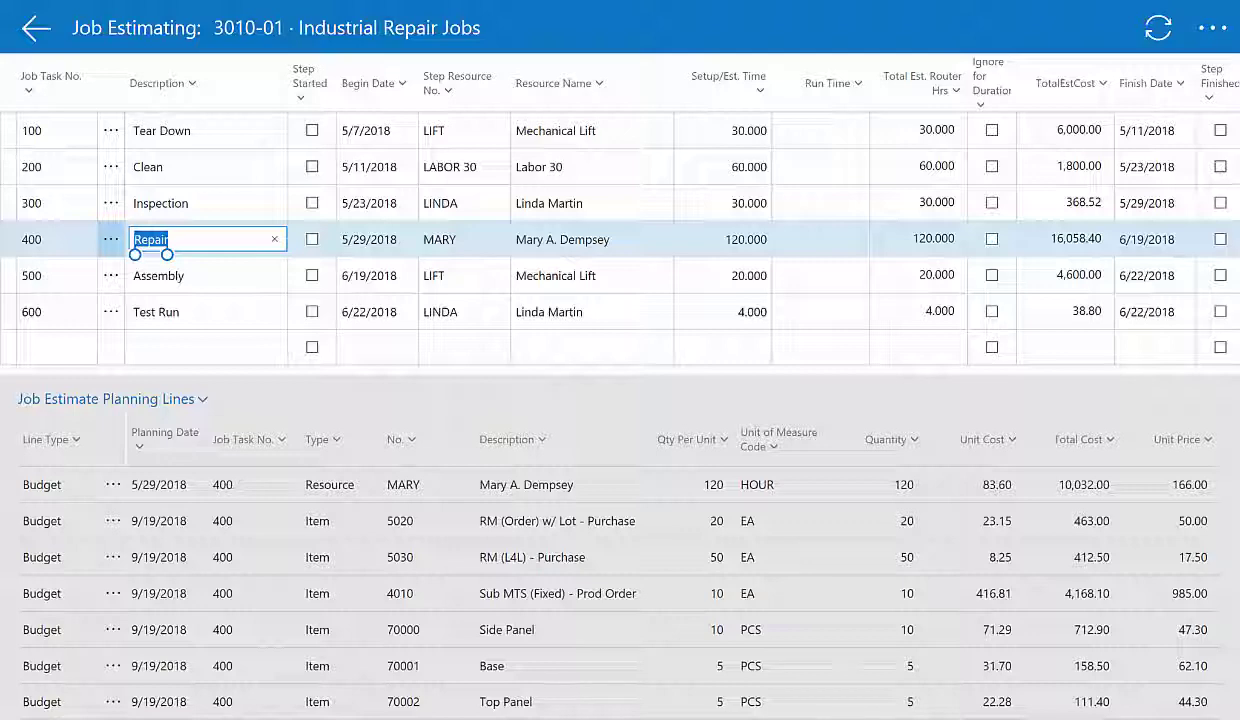
- Check the resource name and Setup/Est. Time of the Clean and Repair tasks
{"action": "left_click", "coordinate": [190, 166]}
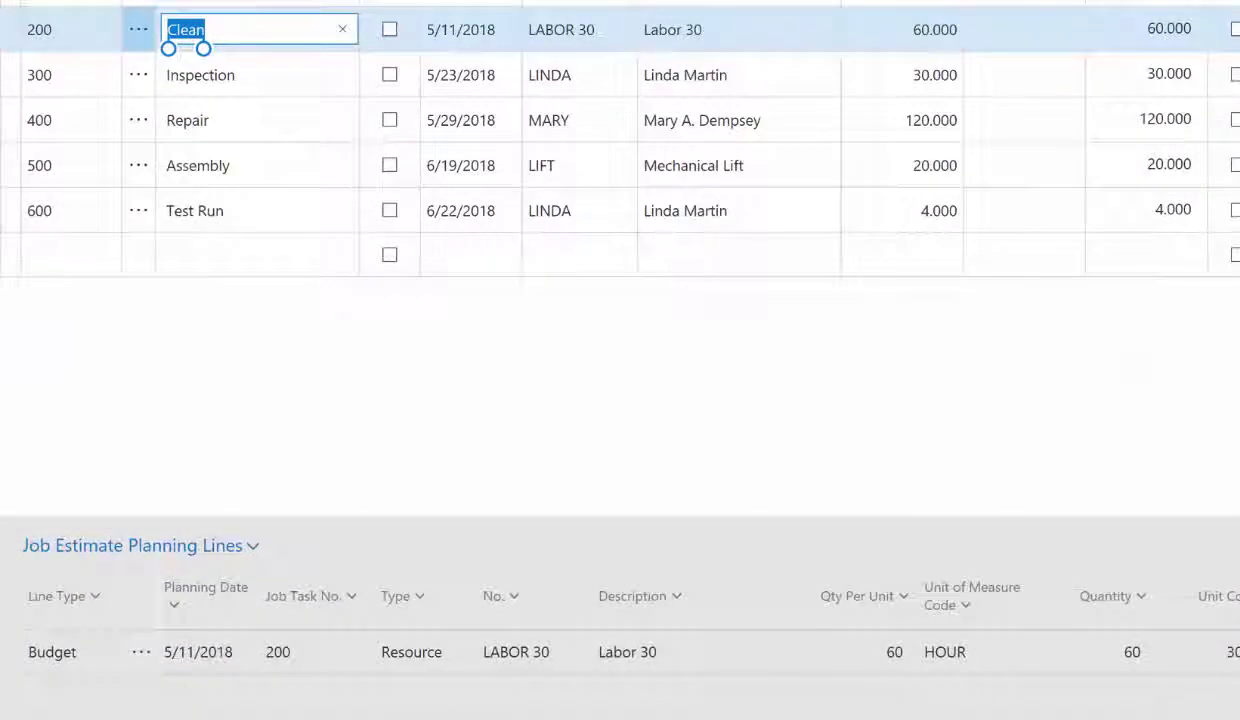
{"action": "left_click", "coordinate": [673, 30]}
{"action": "left_click", "coordinate": [914, 30]}
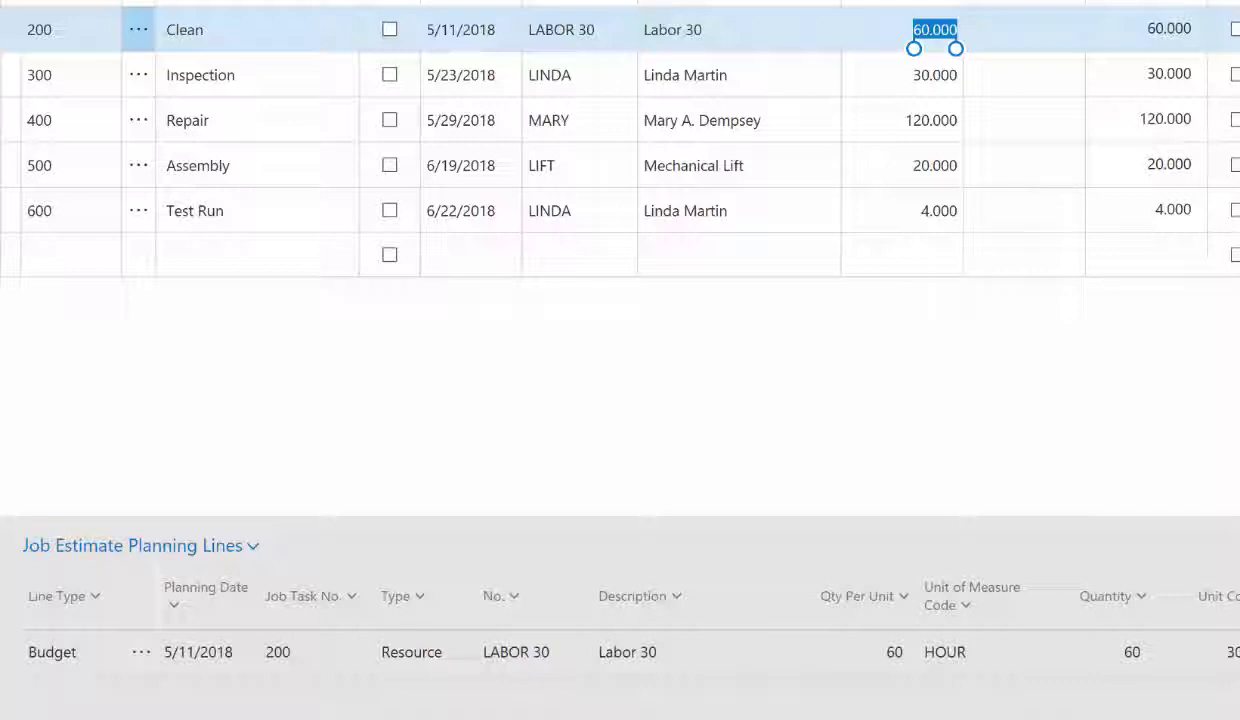
{"action": "left_click", "coordinate": [222, 120]}
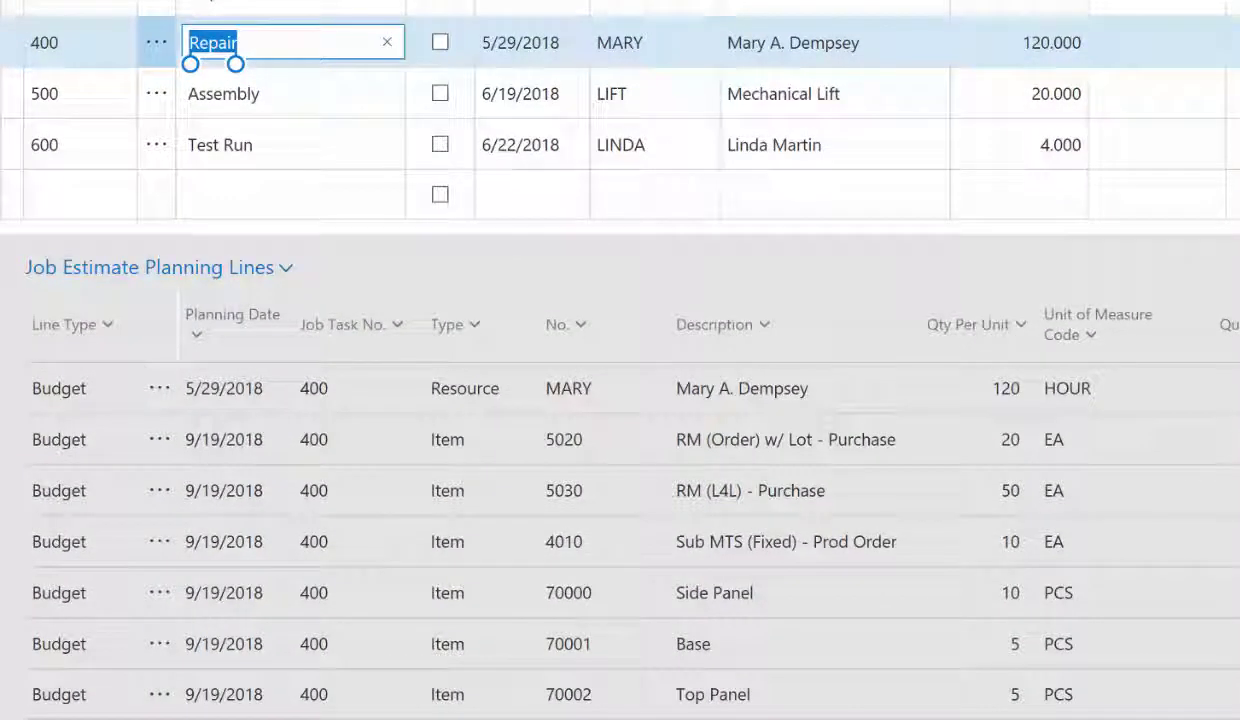
{"action": "left_click", "coordinate": [805, 43]}
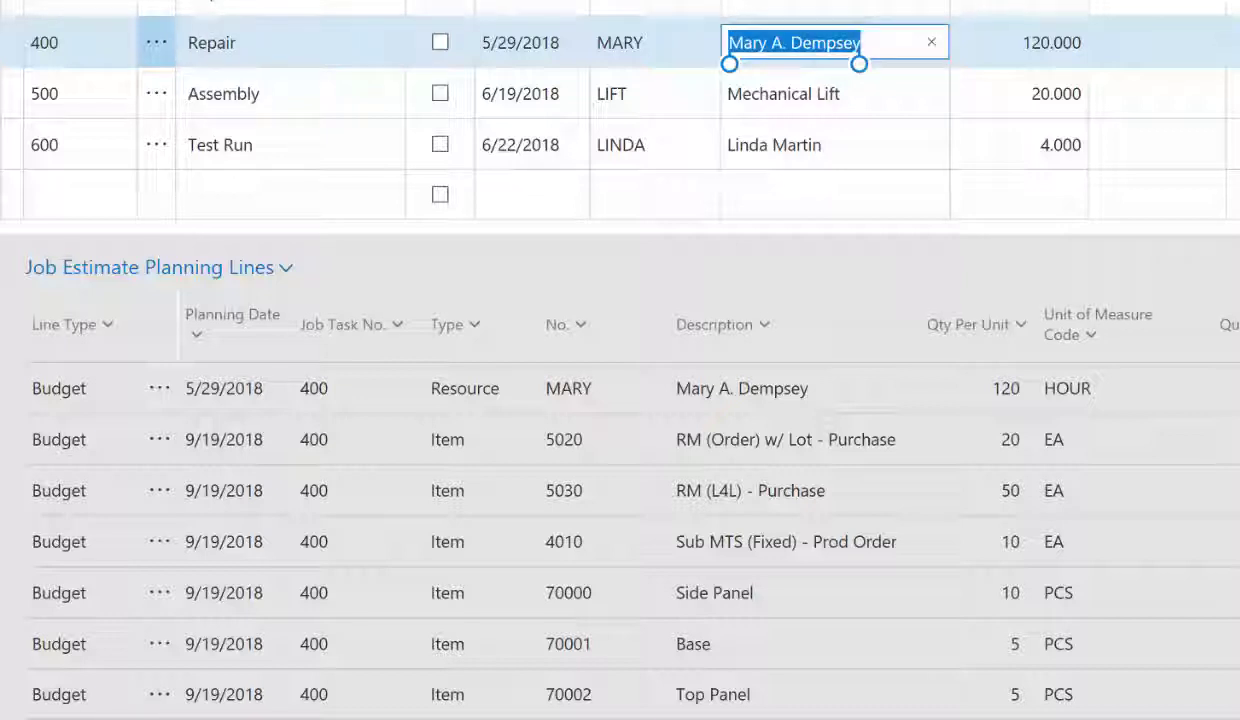
{"action": "left_click", "coordinate": [1028, 43]}
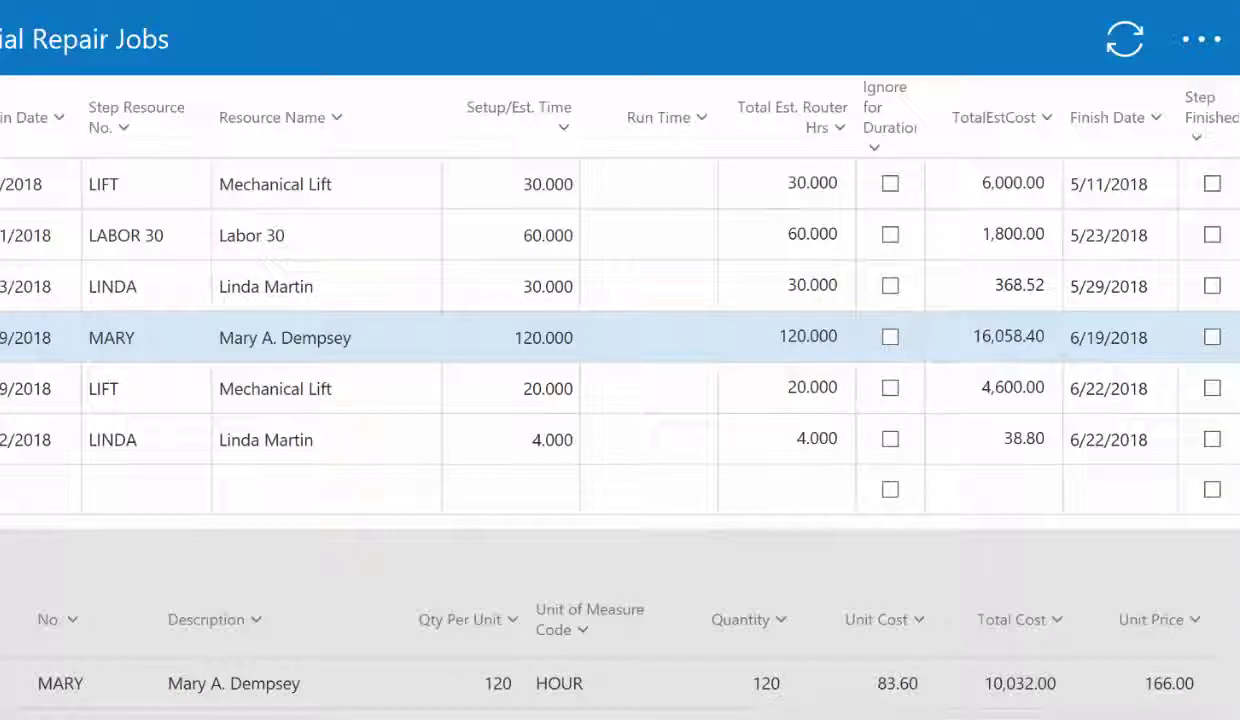
- View the Assembly task's planning lines on their edit page, and return to the estimate to select the Test Run task
{"action": "left_click", "coordinate": [275, 389]}
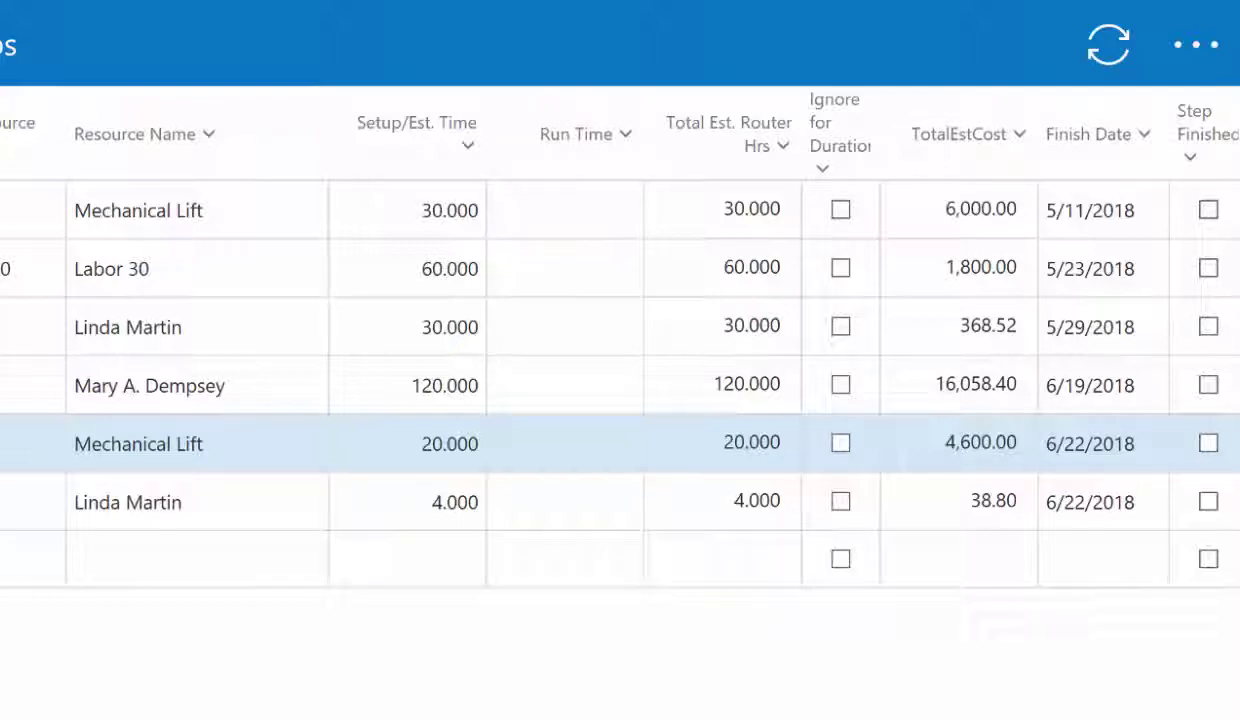
{"action": "left_click", "coordinate": [1196, 45]}
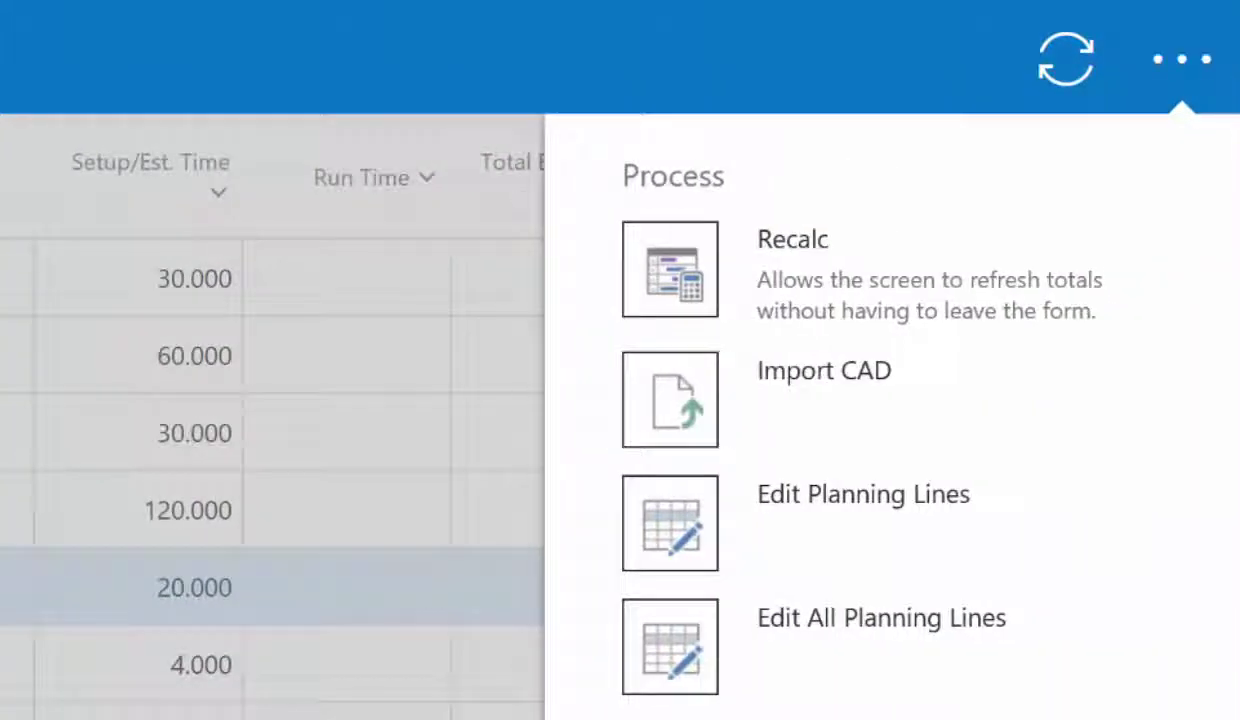
{"action": "left_click", "coordinate": [670, 522]}
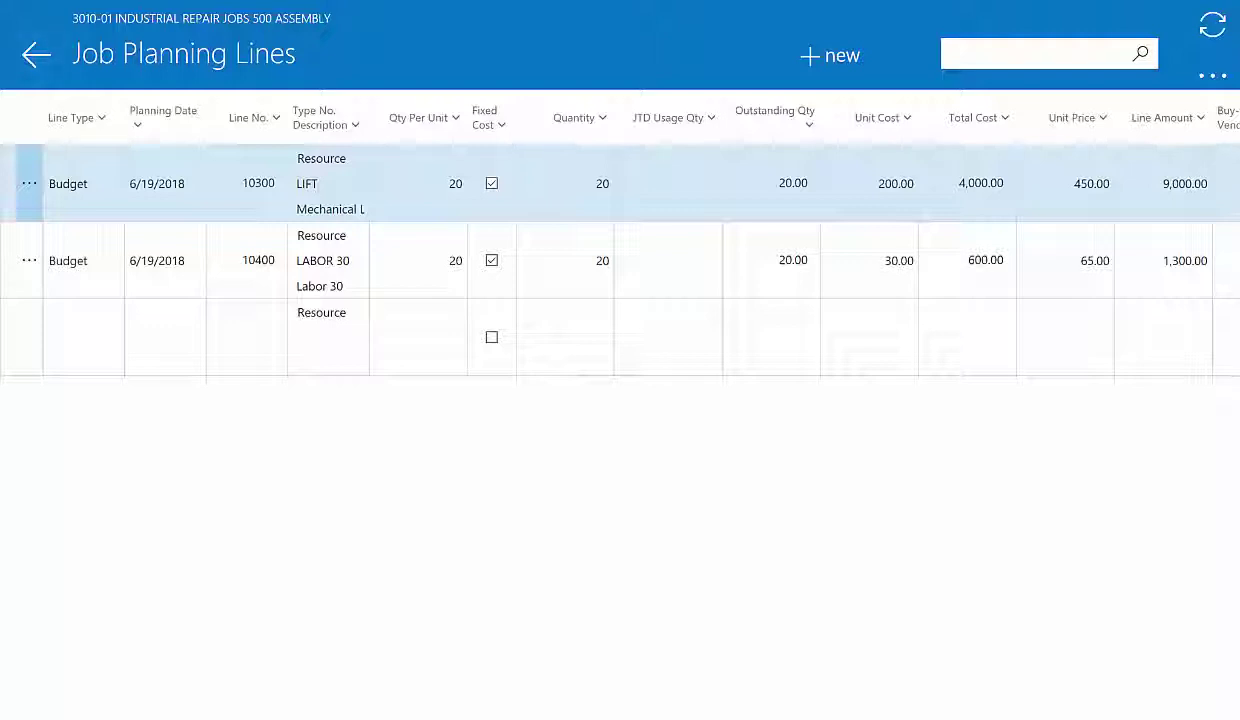
{"action": "key", "text": "Escape"}
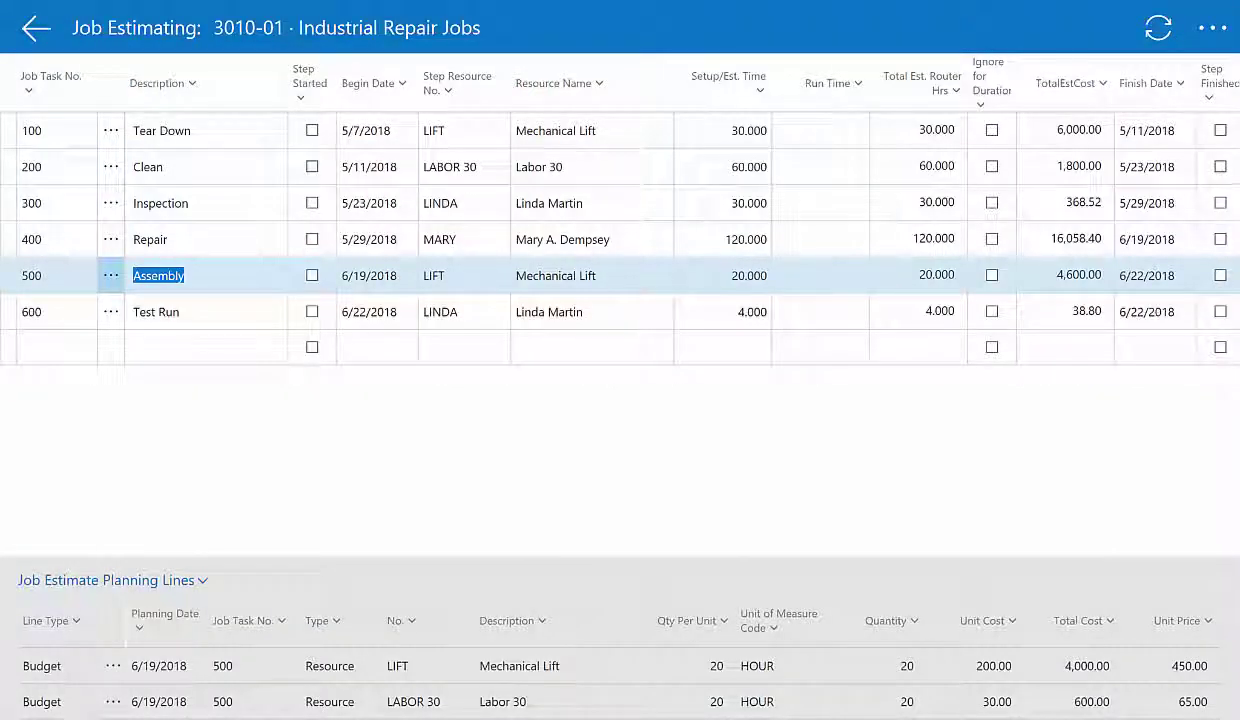
{"action": "left_click", "coordinate": [157, 312]}
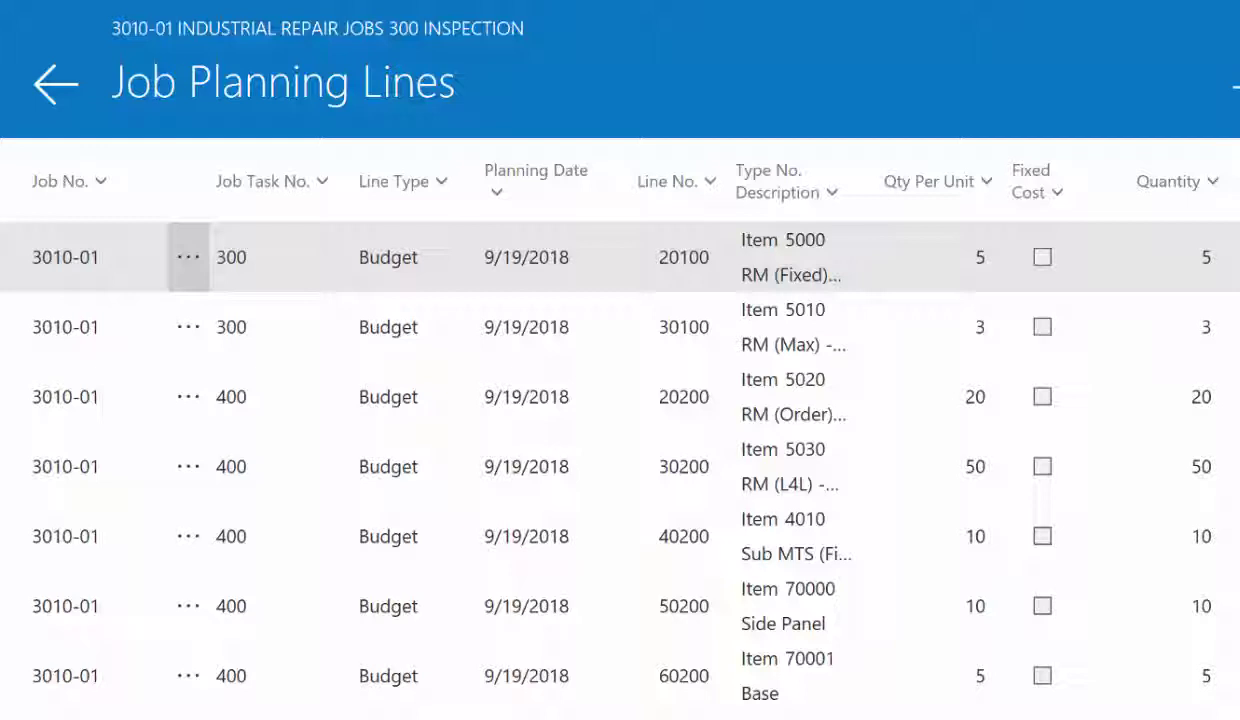
- Return to the job card from the planning lines and view the job's estimate once more
{"action": "key", "text": "Escape"}
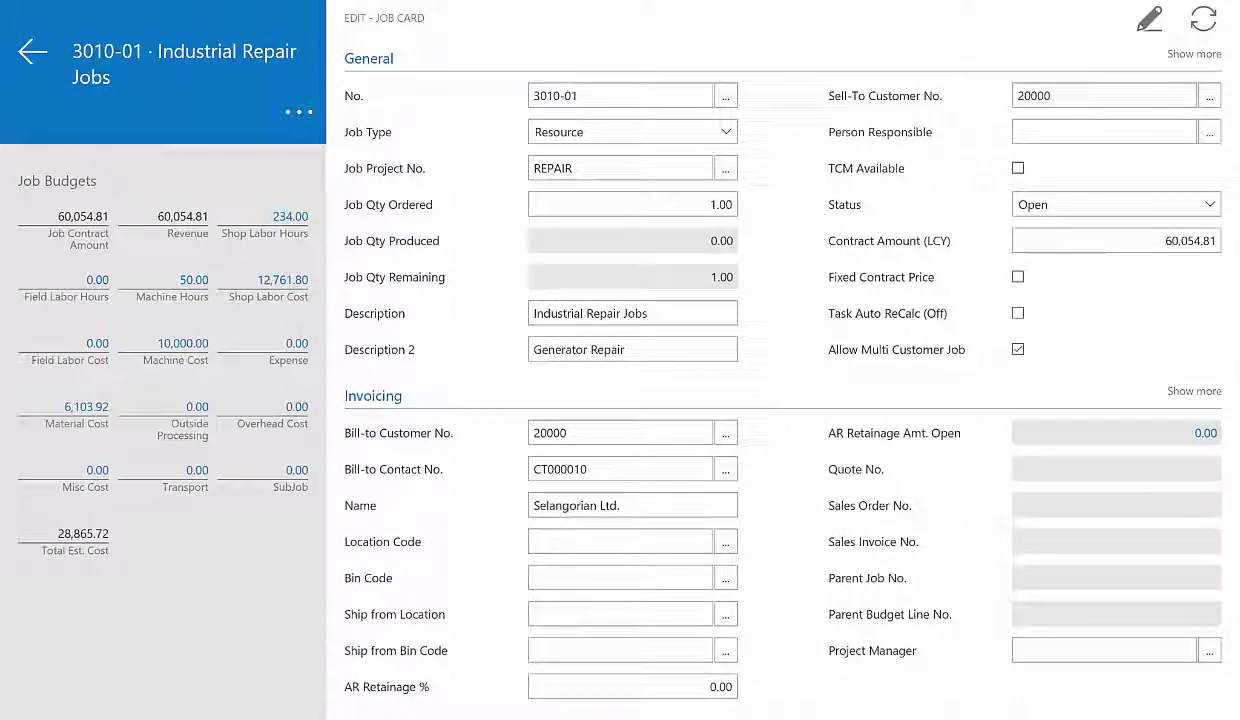
{"action": "left_click", "coordinate": [298, 111]}
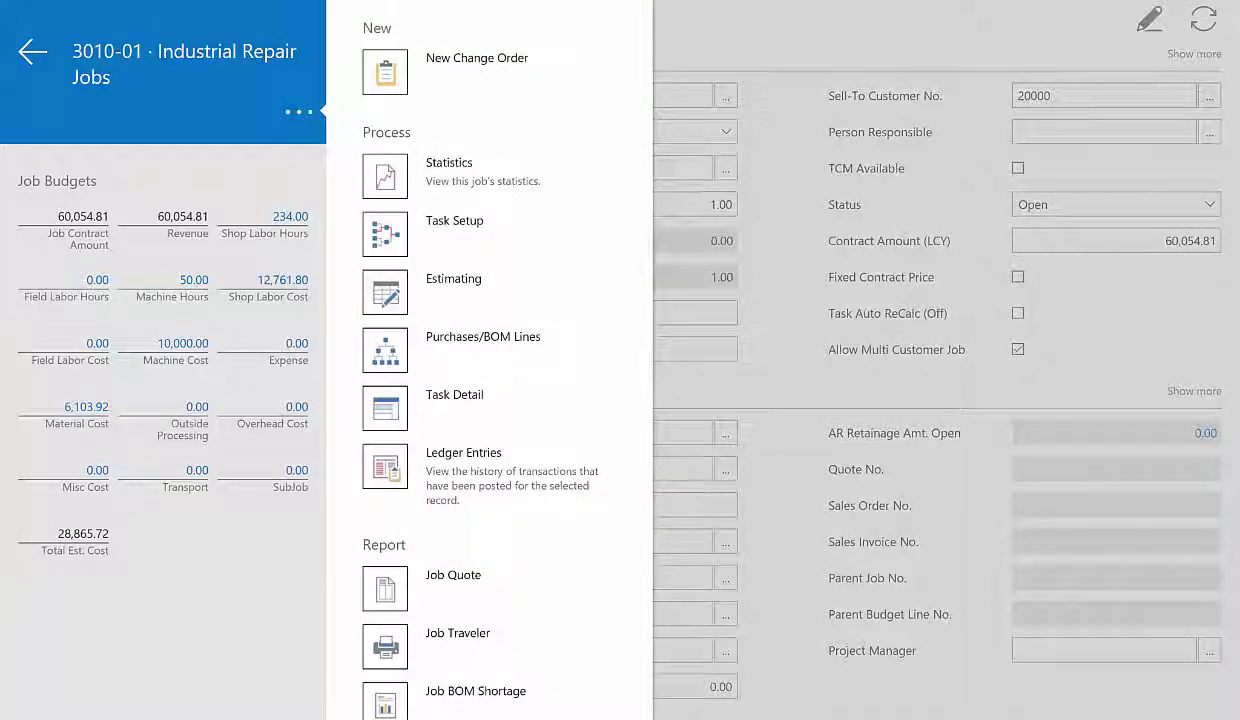
{"action": "left_click", "coordinate": [453, 278]}
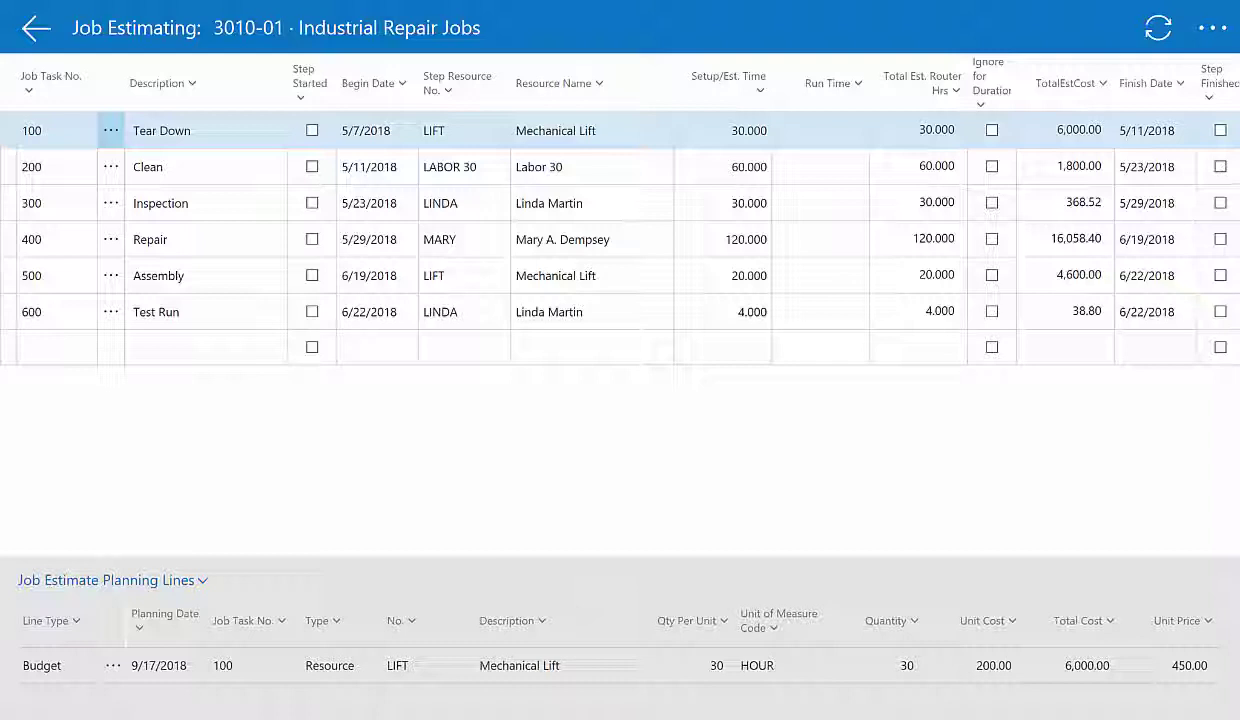
{"action": "key", "text": "Escape"}
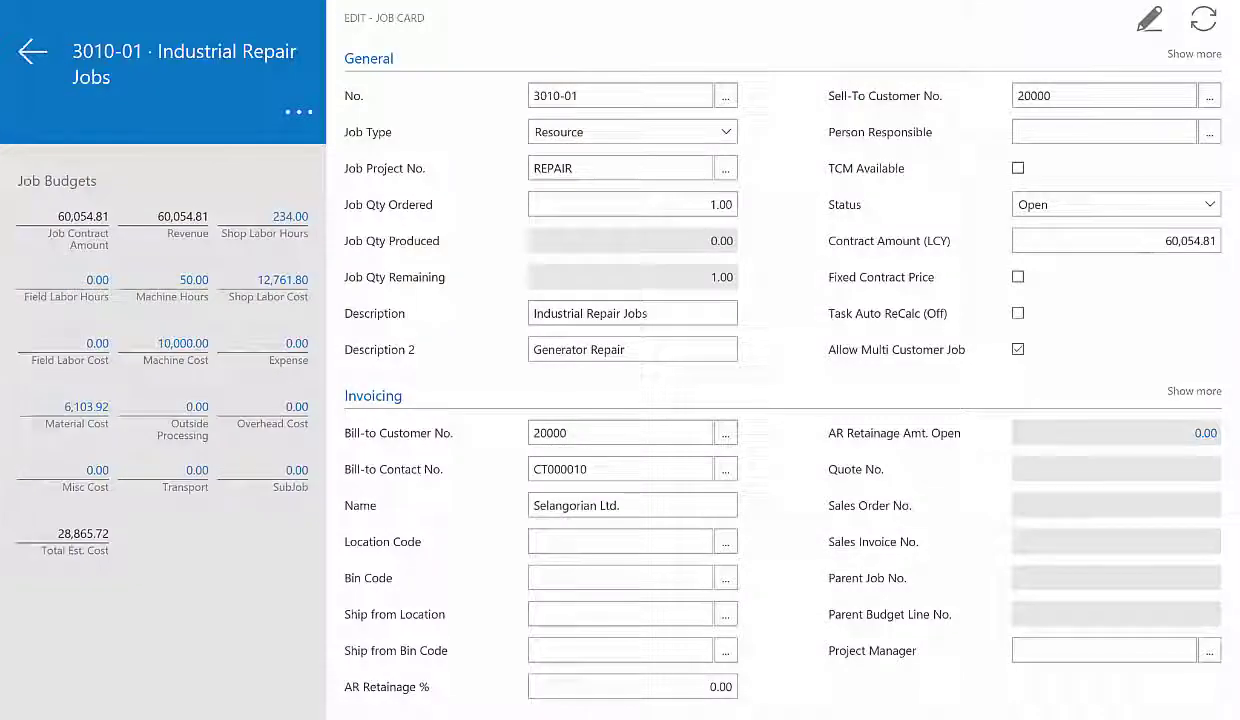
- Go back to the open jobs list and view the master job card of job 3010
{"action": "key", "text": "Escape"}
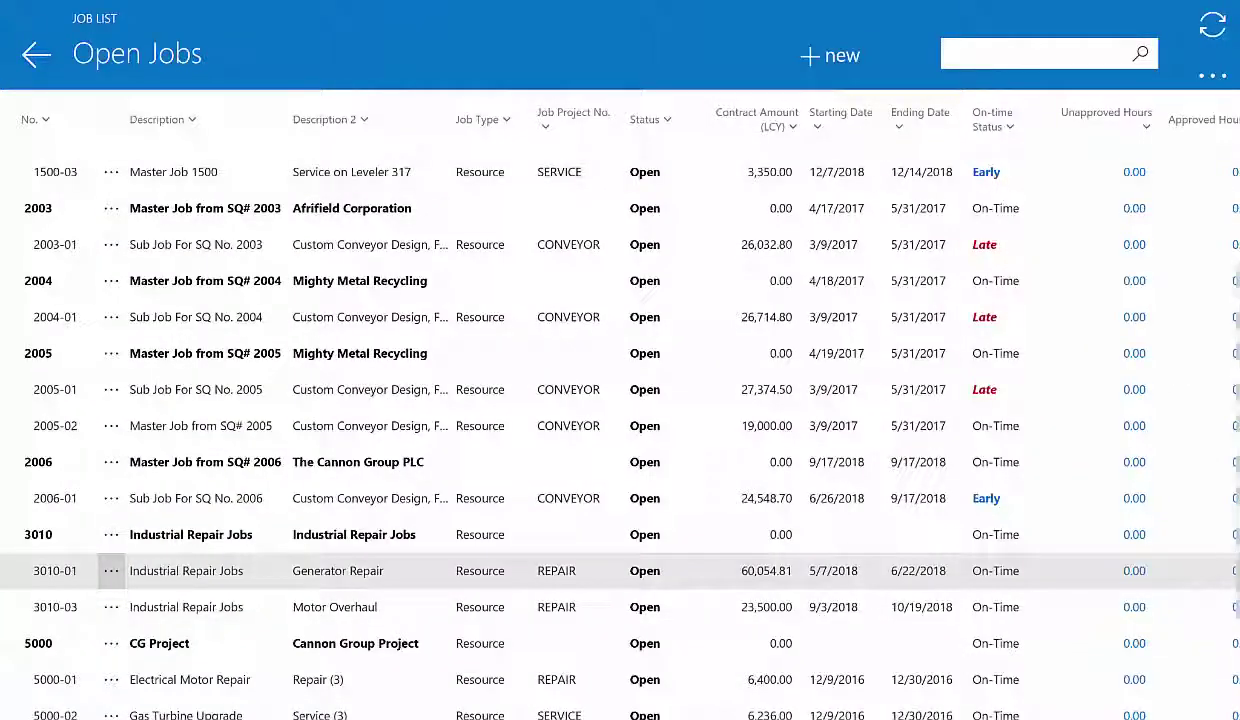
{"action": "left_click", "coordinate": [38, 535]}
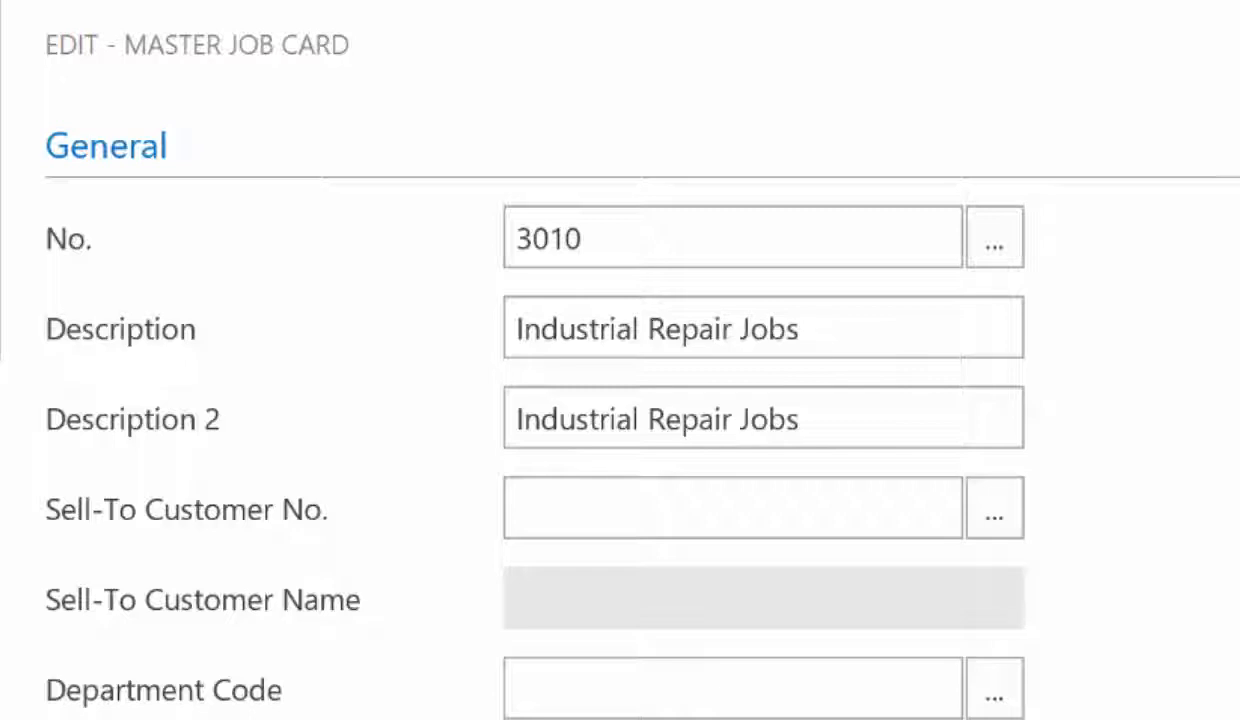
{"action": "key", "text": "Escape"}
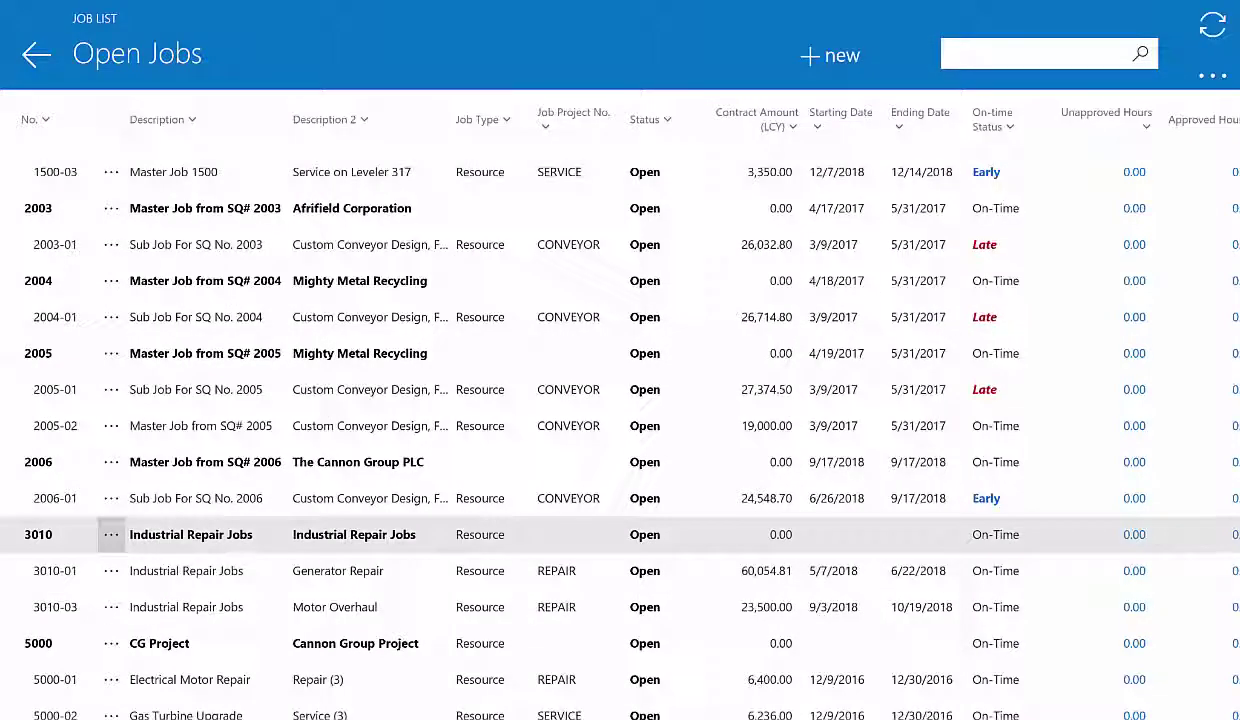